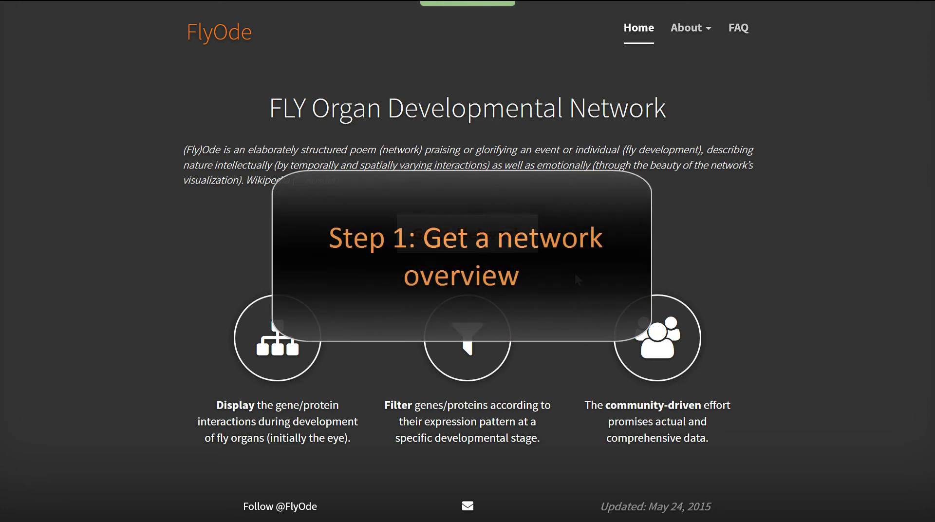
Open the fly network, then select the gene cluster around wts and yki and move it slightly downward.
left_click(487, 236)
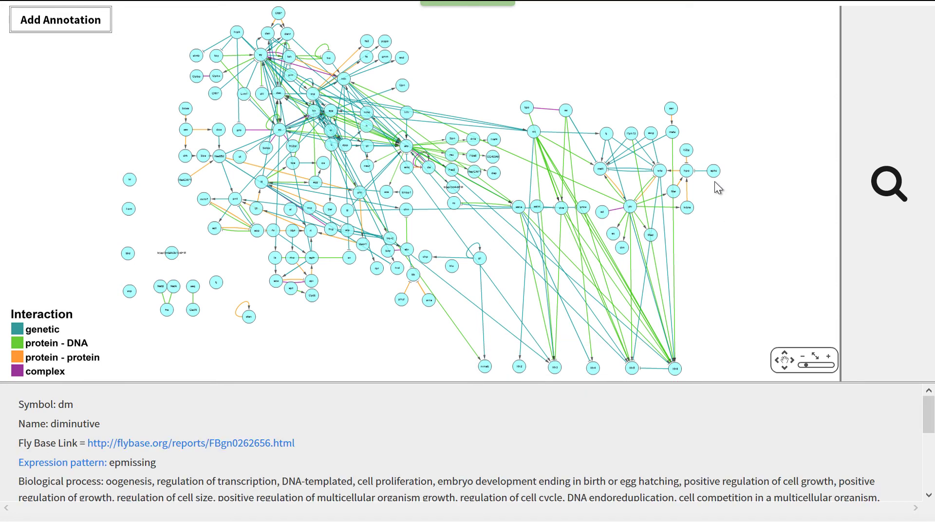
mouse_move(713, 180)
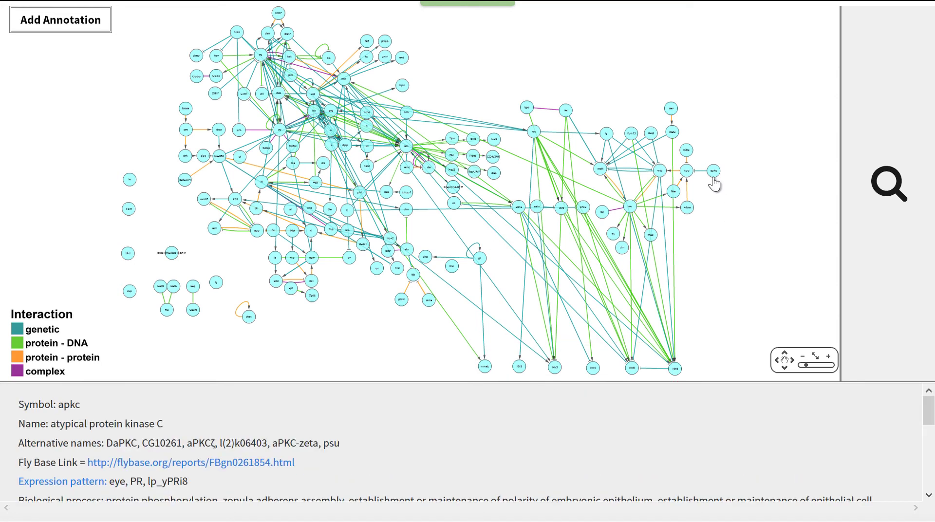
left_click_drag(749, 233, 588, 61)
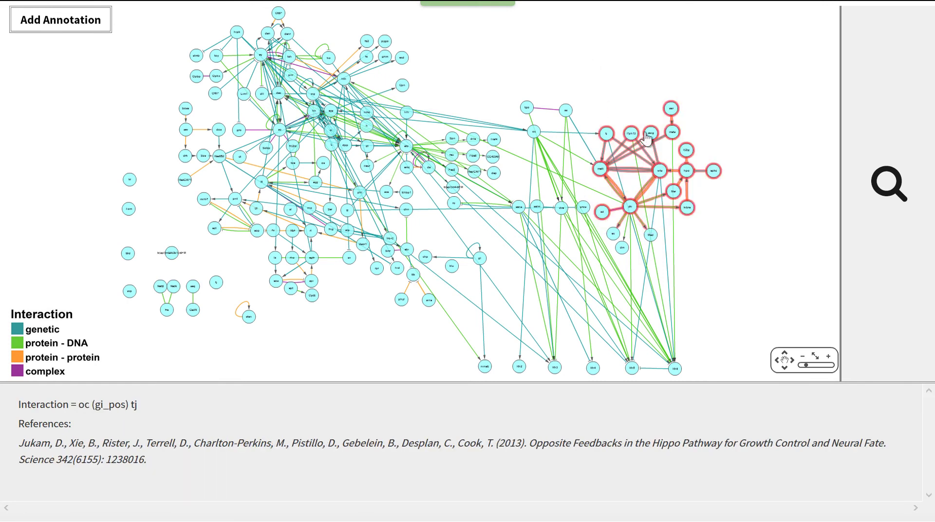
mouse_move(641, 145)
left_mouse_down()
mouse_move(616, 174)
mouse_move(647, 148)
left_mouse_up()
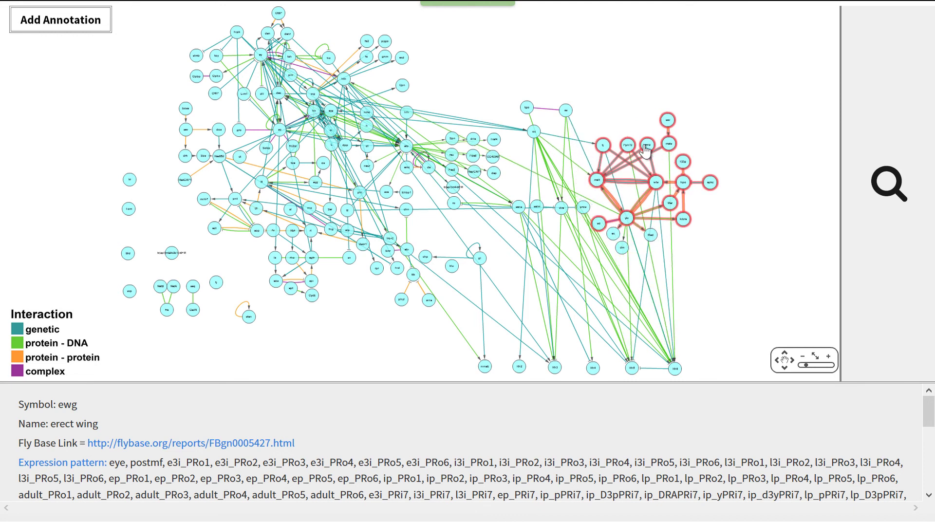
left_click(677, 192)
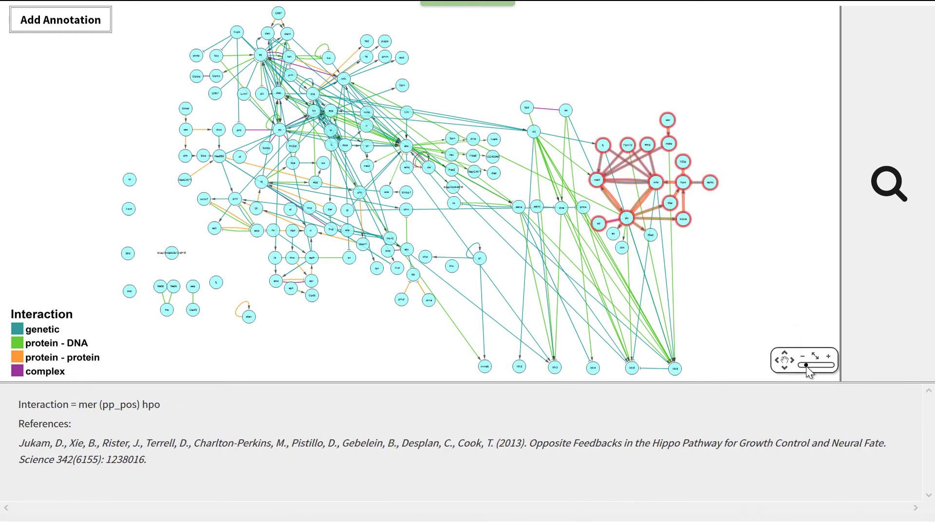
Zoom in on the network and show the details of the ato gene.
left_click_drag(806, 364, 823, 366)
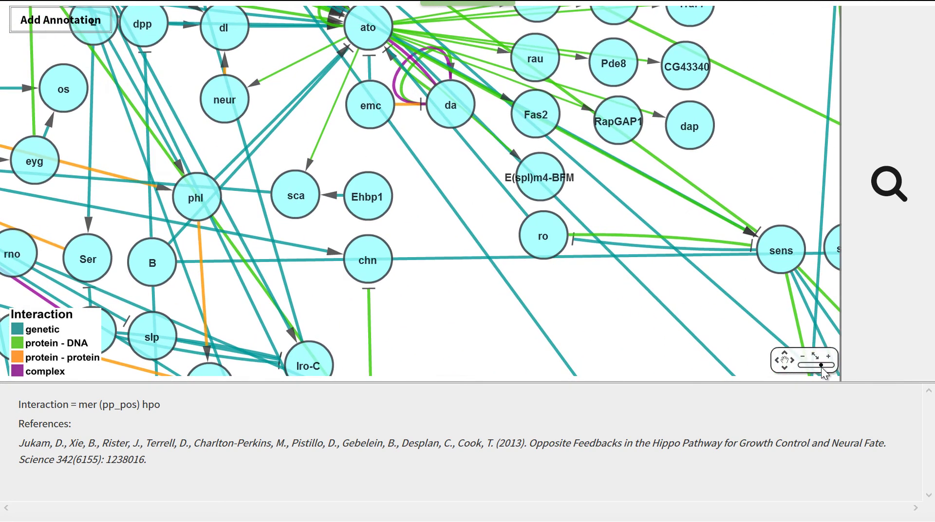
left_click(785, 360)
left_click_drag(759, 39, 739, 374)
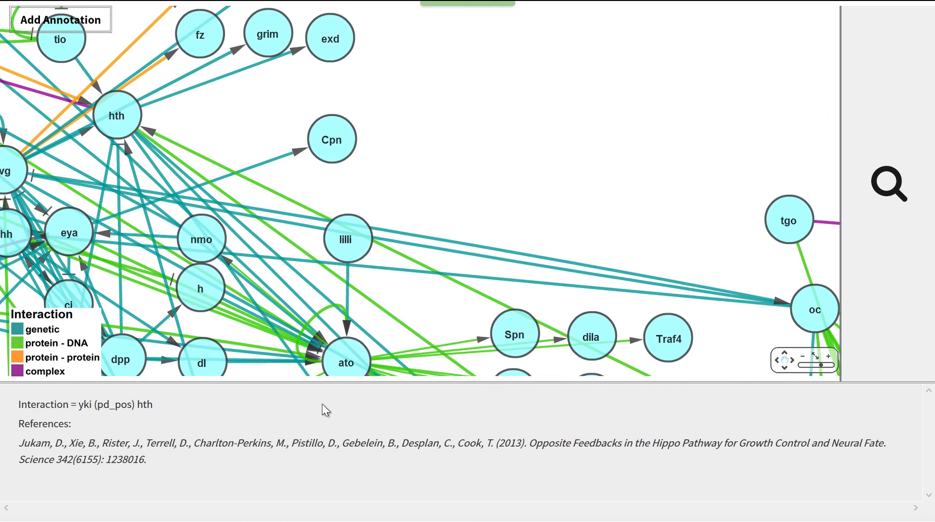
left_click(343, 370)
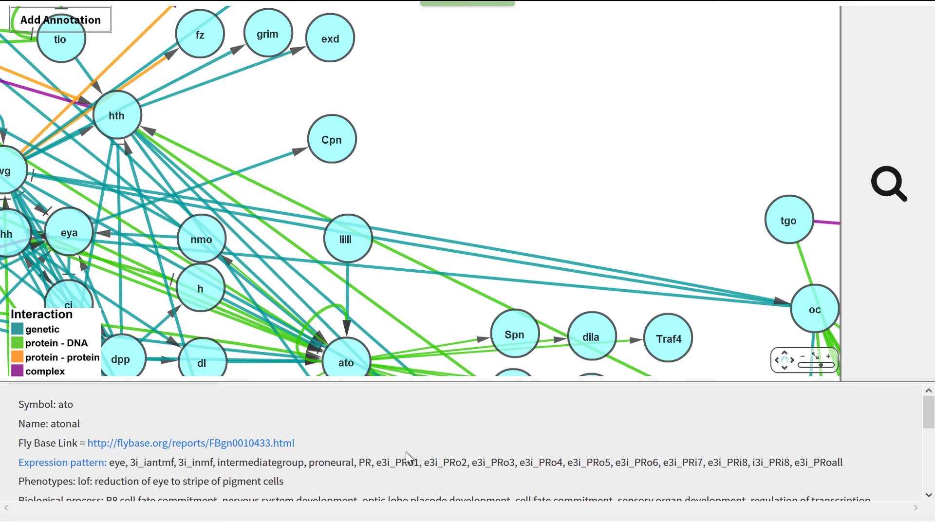
Look up the expression pattern abbreviations for ato, then read its biological processes and references.
left_click(77, 465)
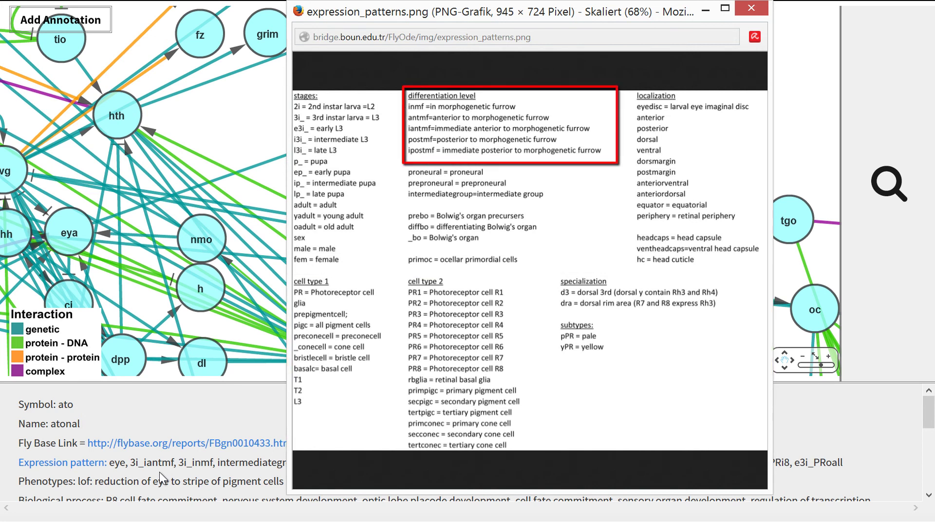
key("ctrl+w")
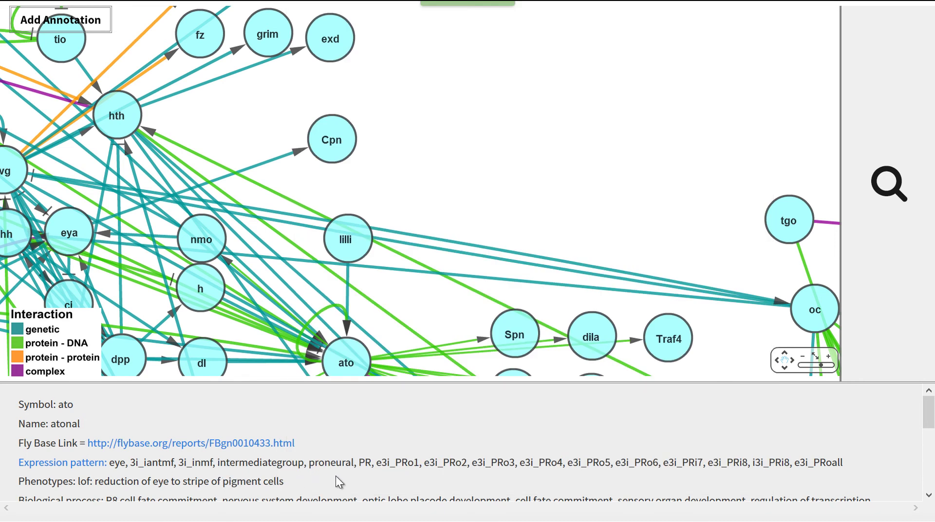
scroll(333, 475, "down", 3)
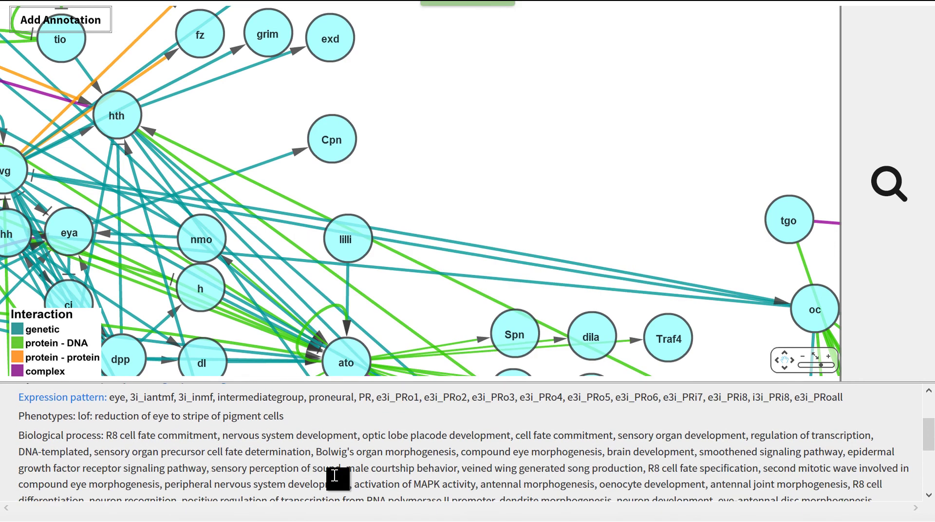
scroll(335, 475, "down", 1)
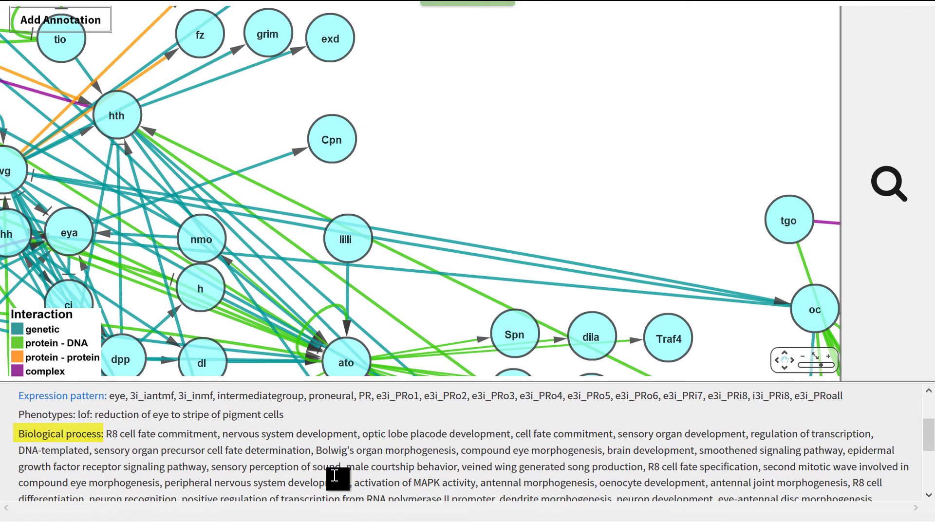
scroll(335, 475, "up", 1)
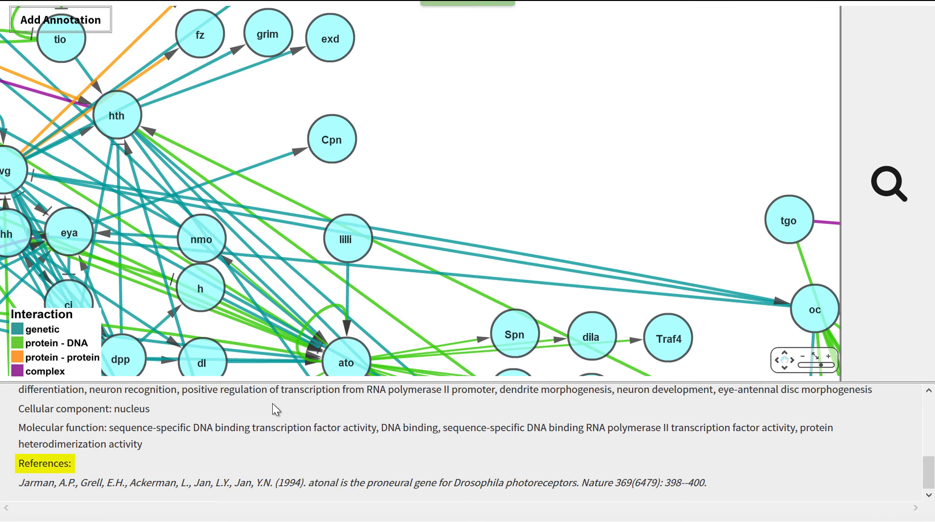
left_click(254, 361)
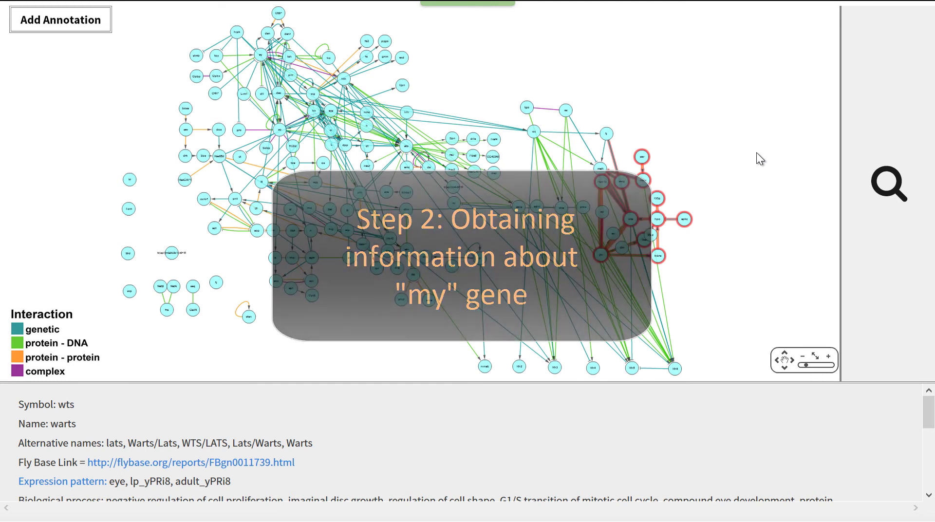
Reload the network page and search by gene/protein name for spineless.
mouse_move(449, 5)
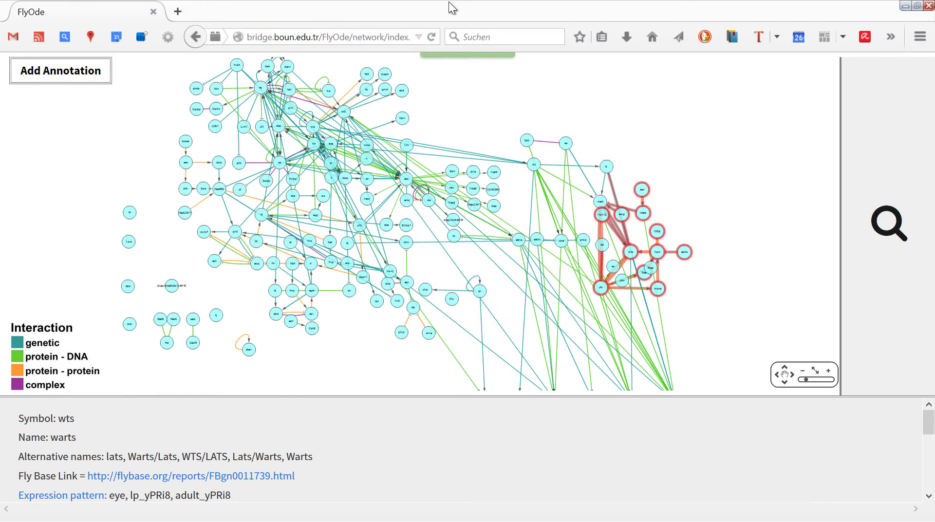
left_click(432, 37)
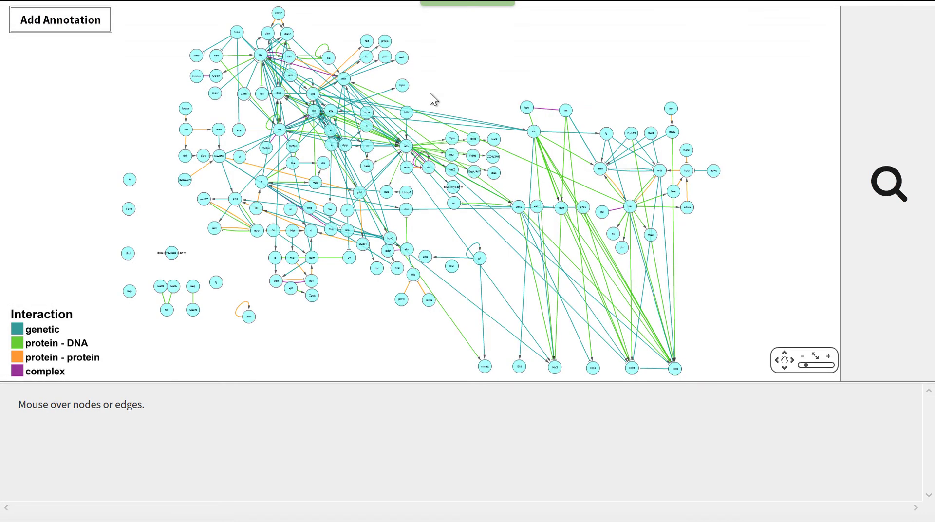
left_click(879, 186)
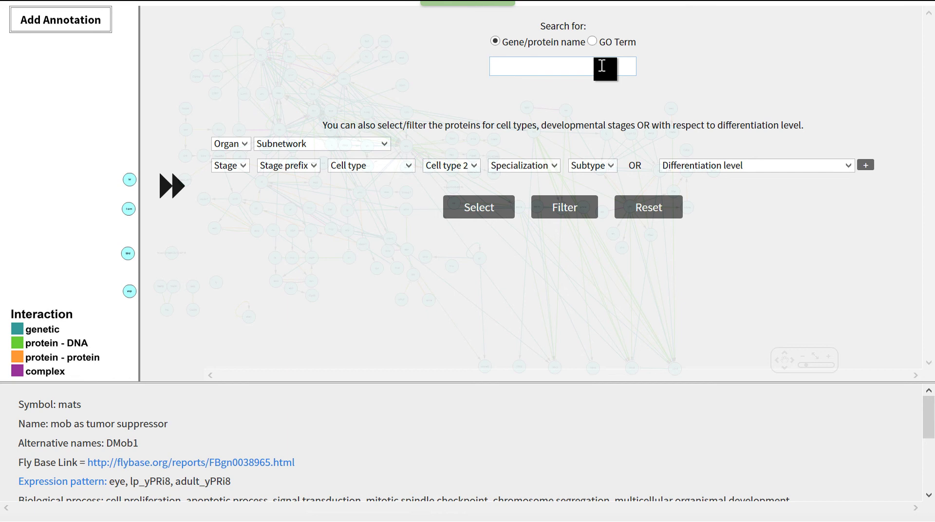
type("sp")
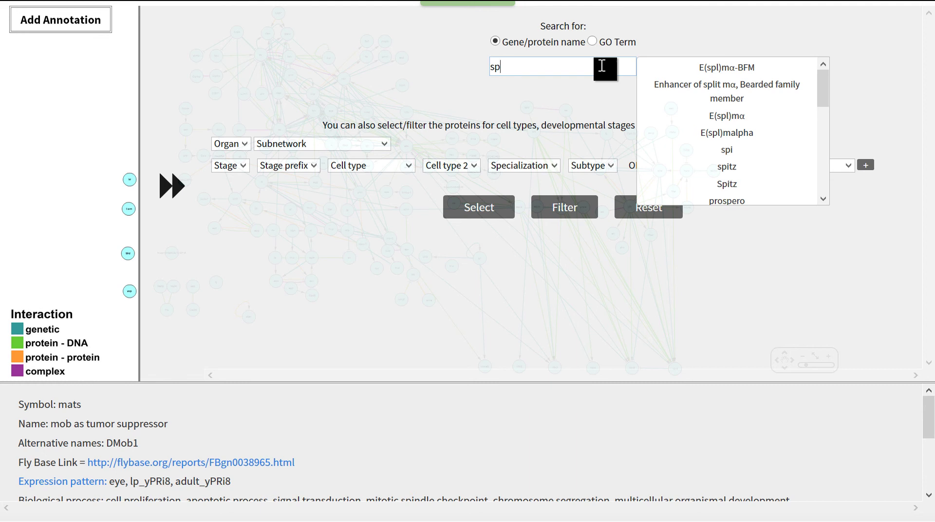
type("in")
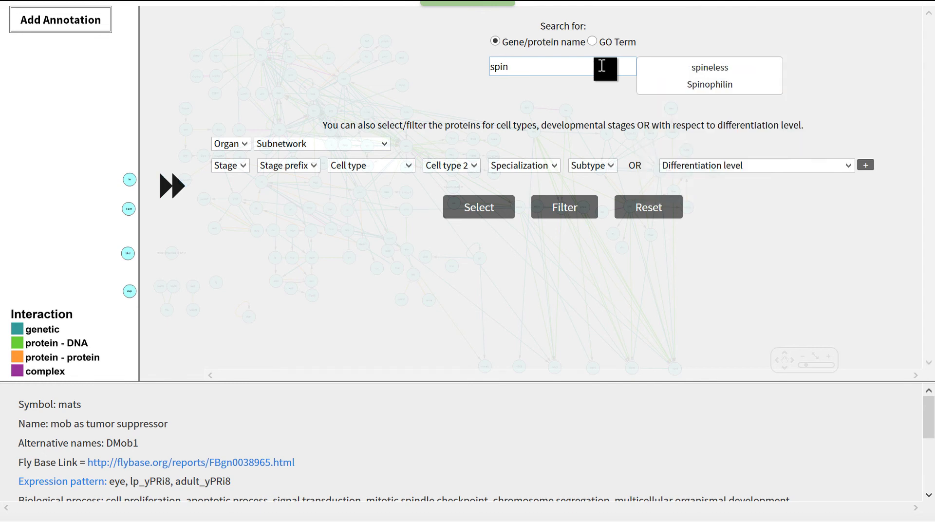
left_click(682, 66)
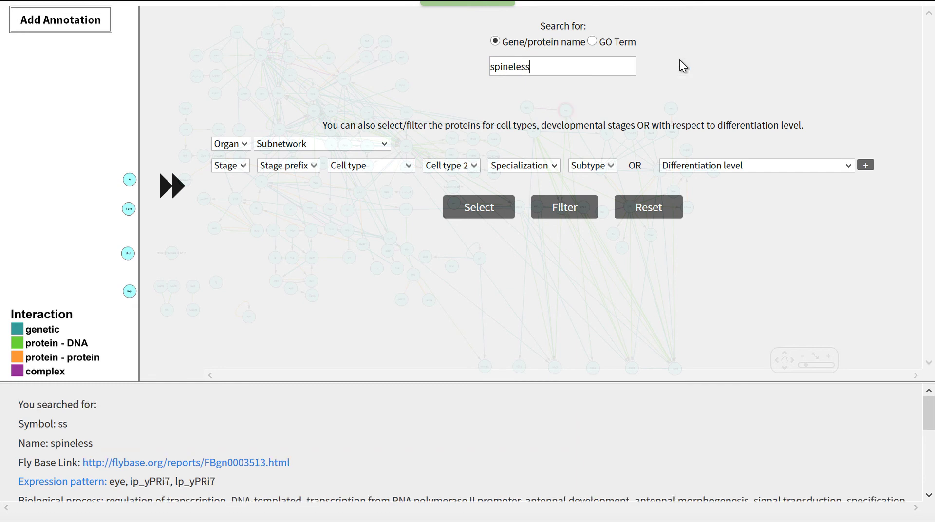
left_click(173, 188)
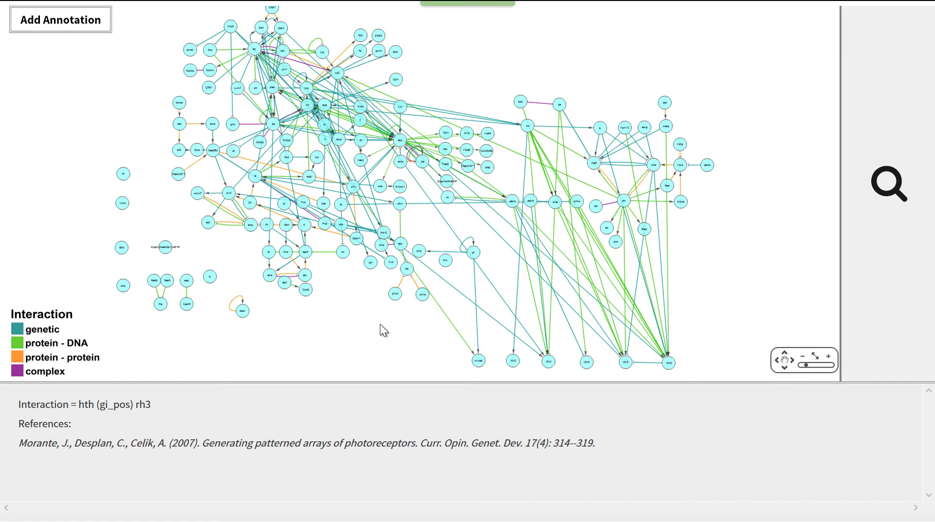
Move the row of ninaE and Rh nodes upward, closer to the rest of the network, and examine it enlarged.
left_click_drag(443, 335, 693, 266)
mouse_move(670, 366)
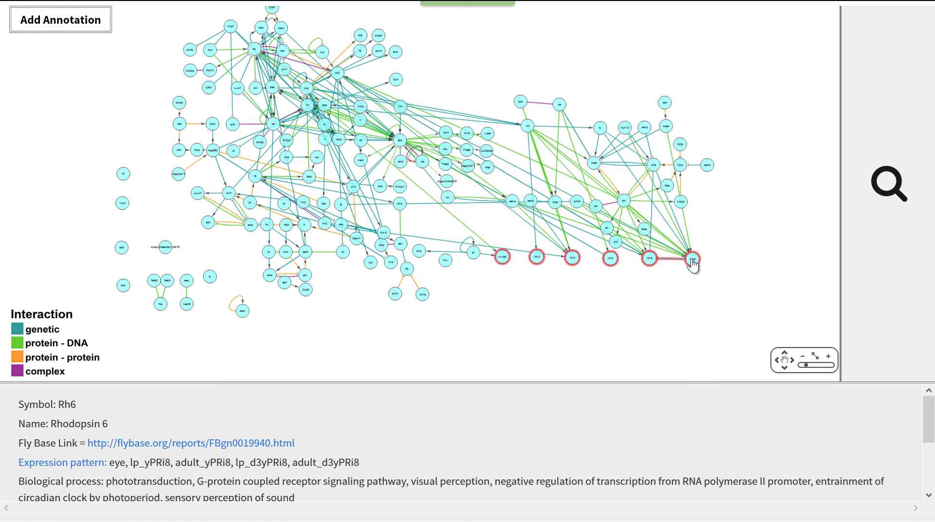
left_click(726, 234)
left_click_drag(803, 364, 809, 364)
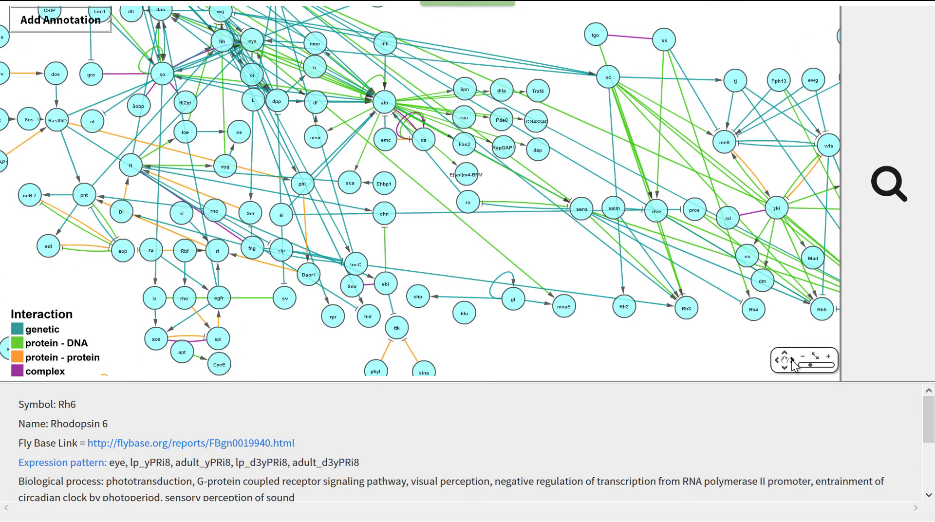
left_click_drag(750, 352, 554, 362)
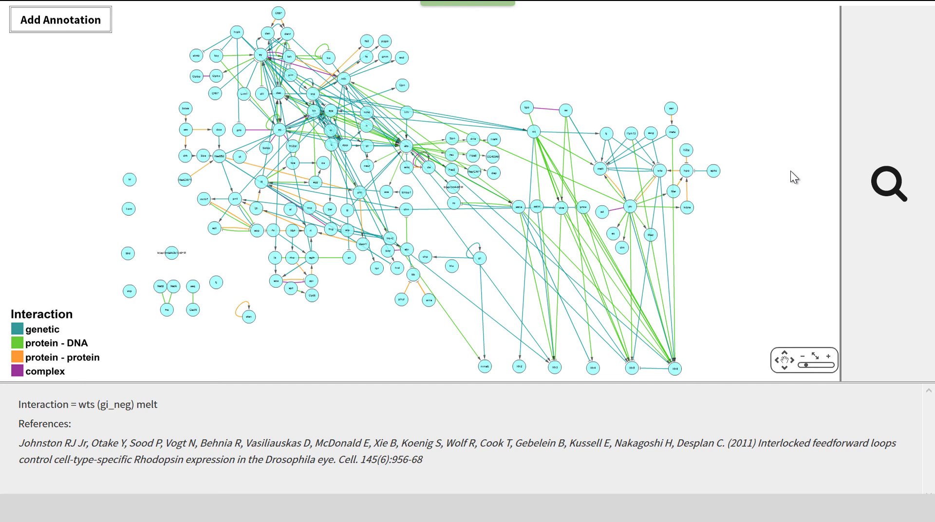
Filter the network for photoreceptor cell genes expressed in at least one inner PR, then view the details of ey and mats.
left_click(904, 187)
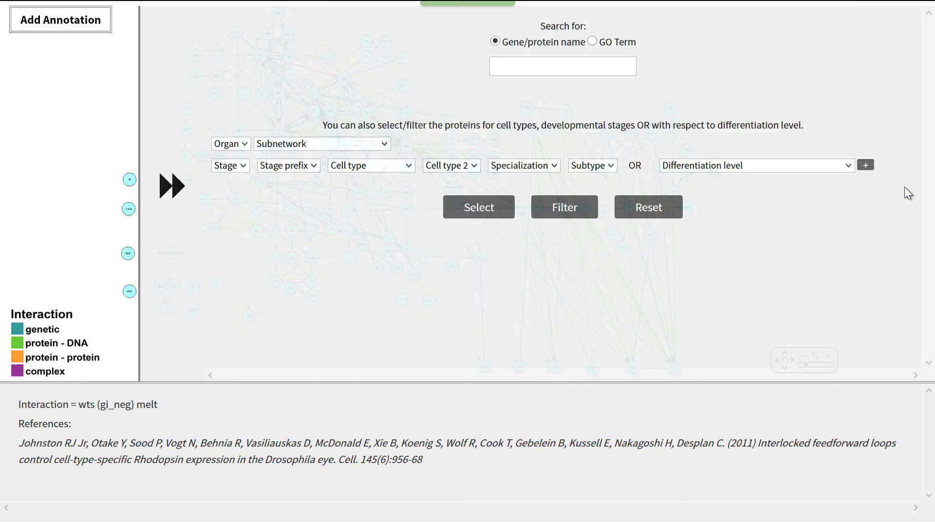
left_click(409, 166)
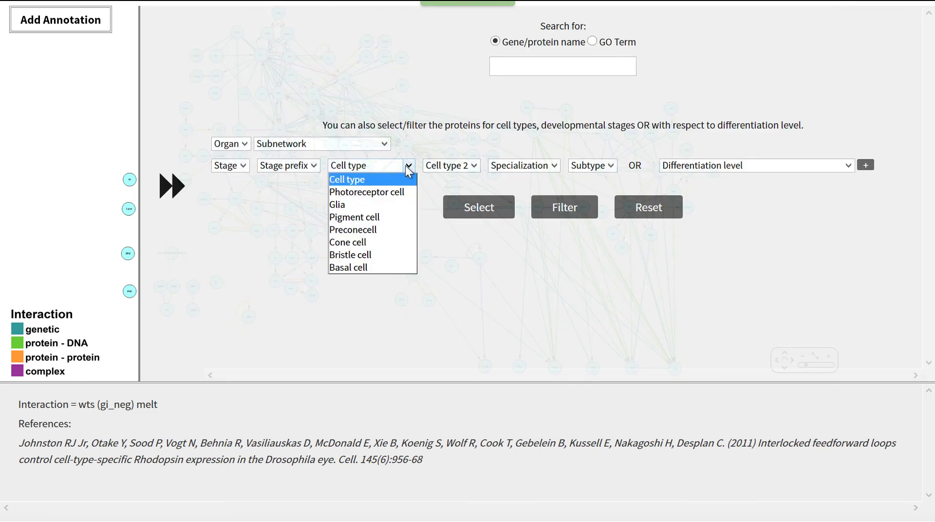
left_click(401, 193)
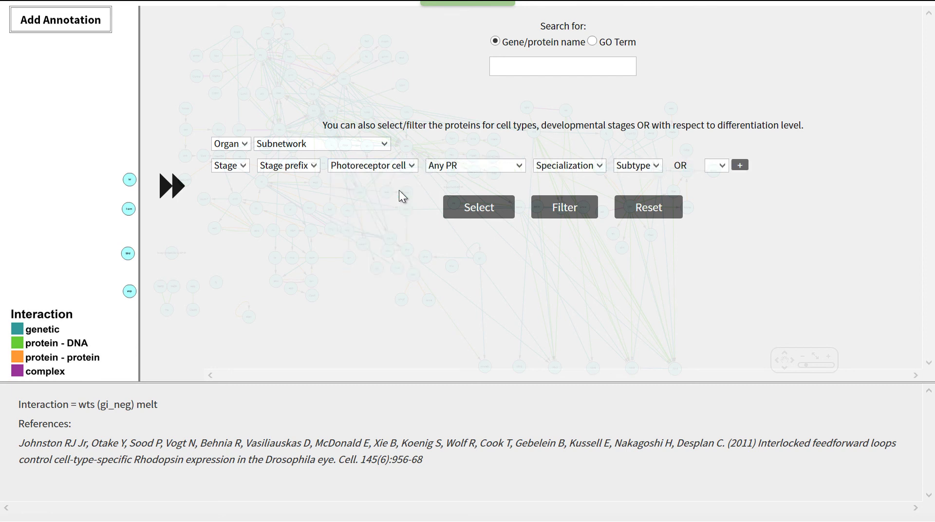
left_click(520, 166)
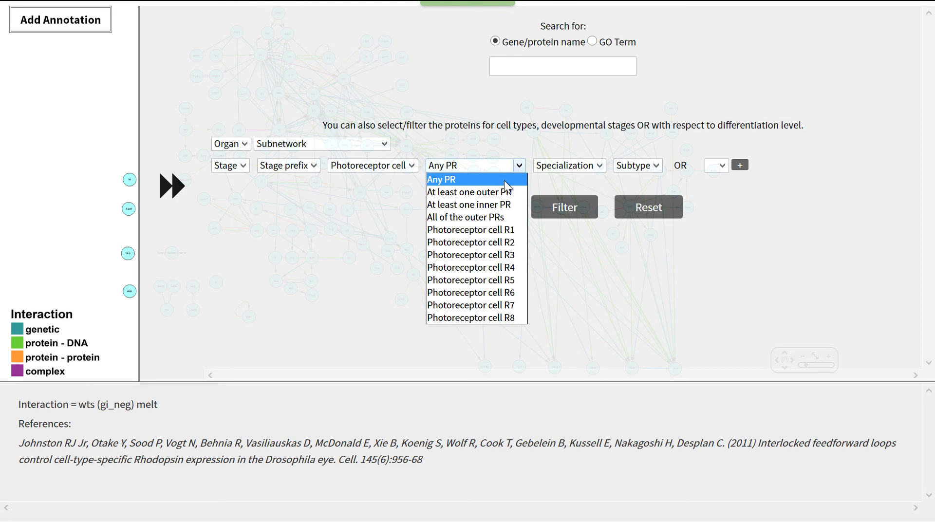
left_click(492, 203)
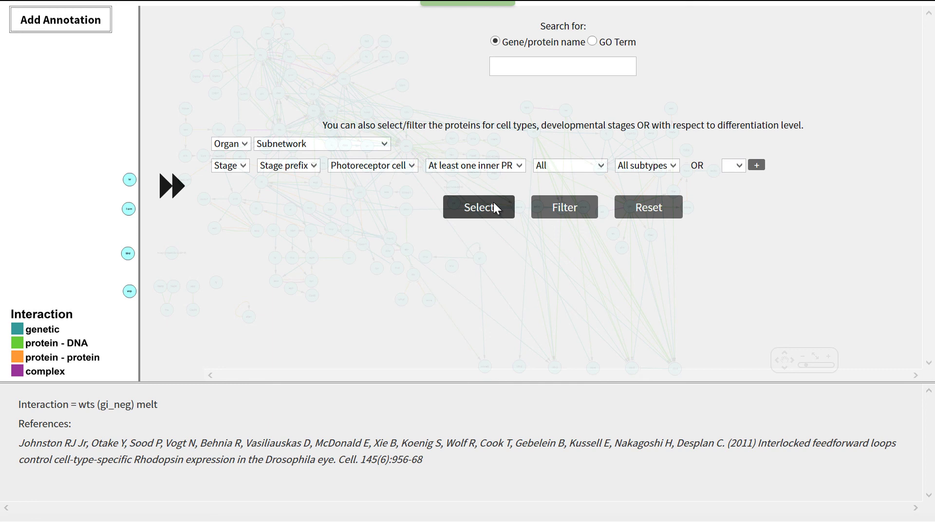
left_click(579, 207)
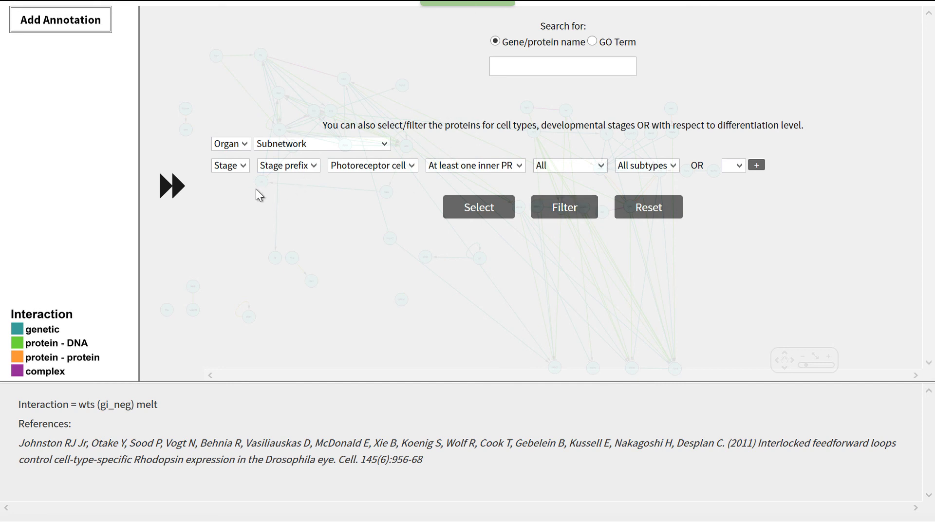
left_click(181, 186)
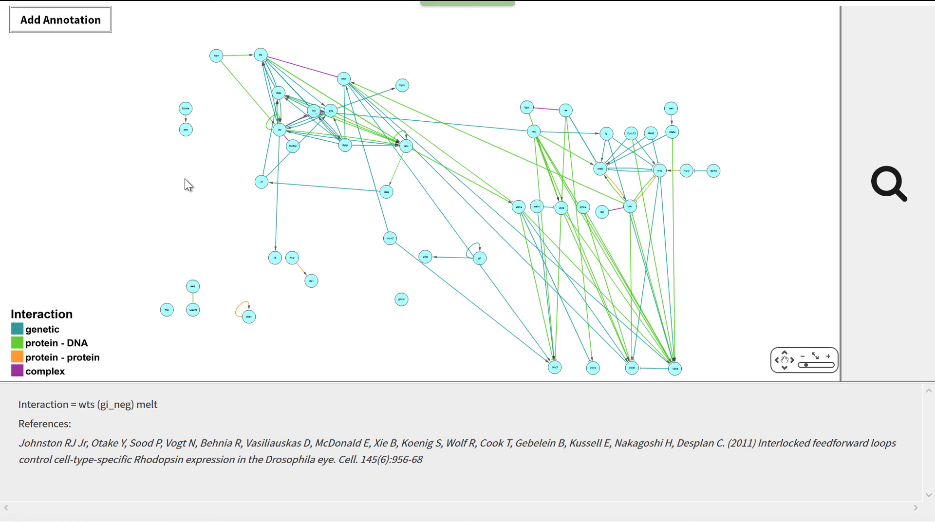
left_click(260, 55)
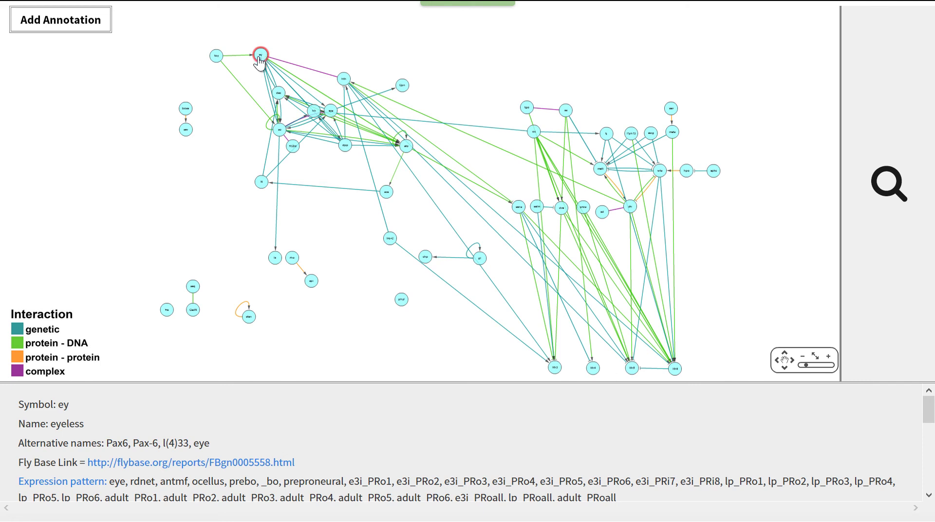
left_click(673, 133)
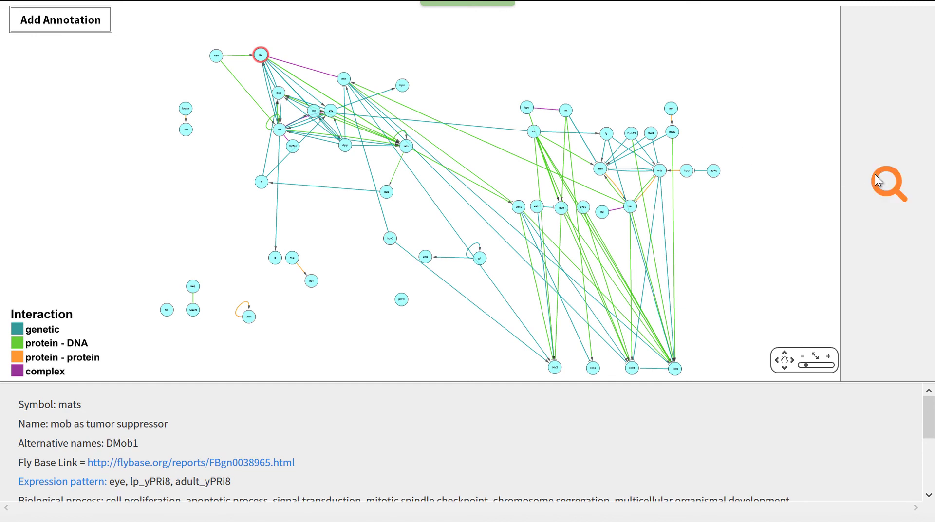
Add a NOT condition for photoreceptor cell genes expressed in at least one outer PR and filter the network with it.
left_click(879, 181)
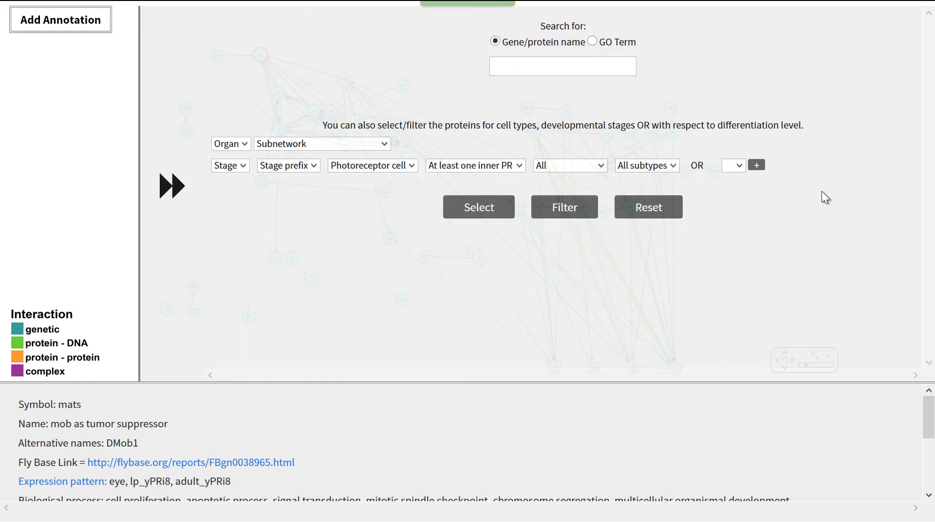
left_click(756, 166)
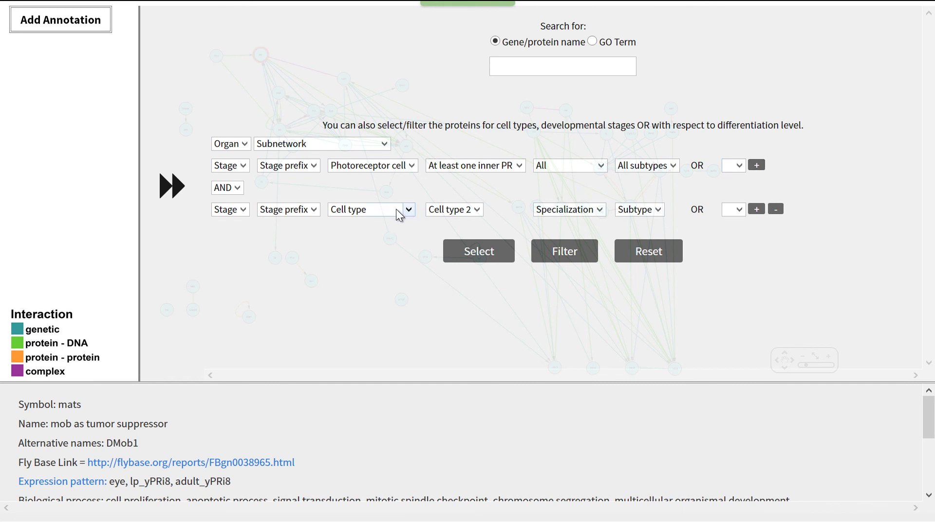
left_click(237, 188)
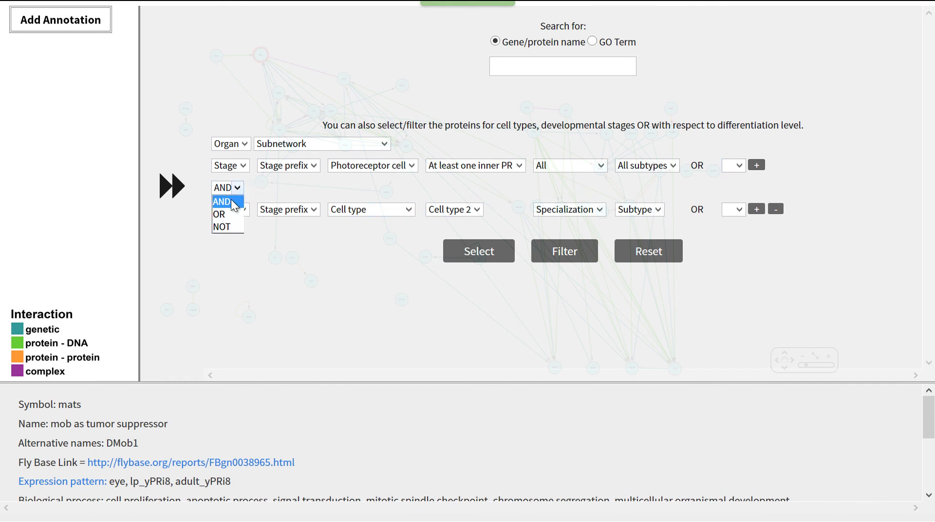
left_click(226, 227)
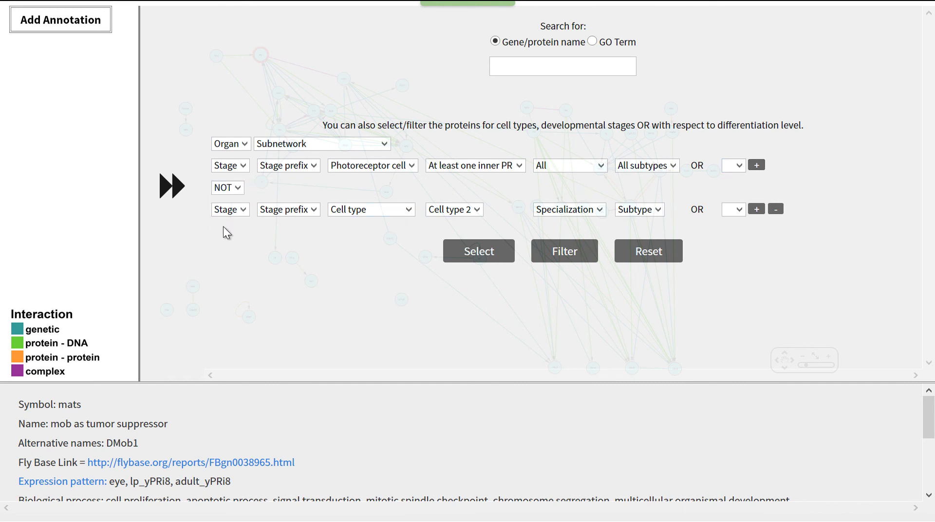
left_click(389, 210)
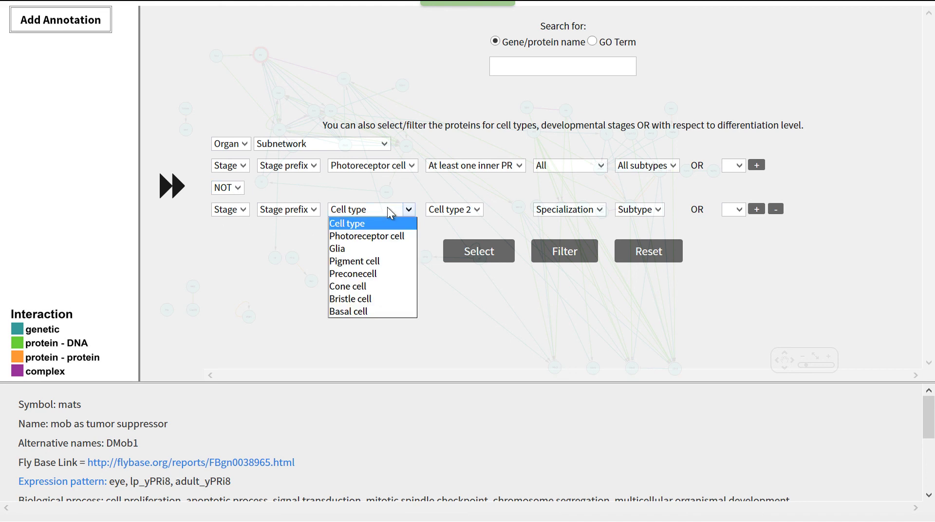
left_click(384, 236)
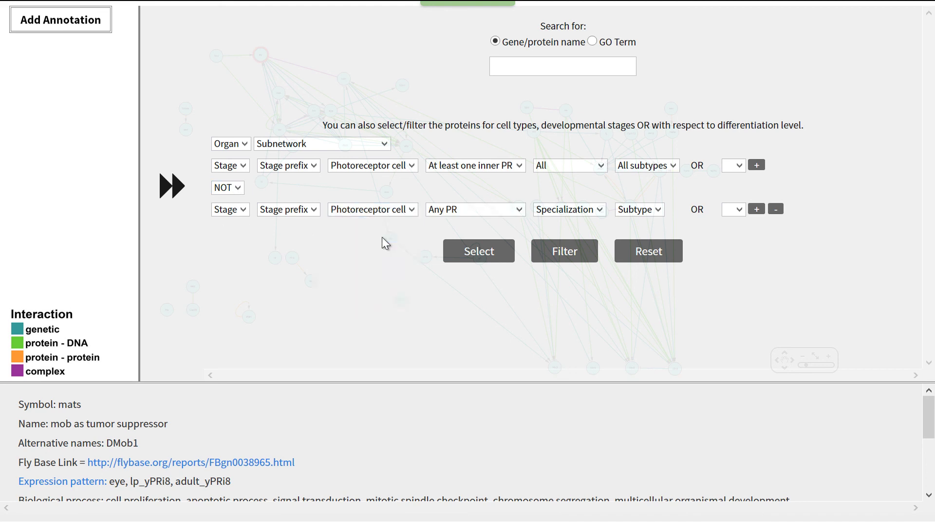
left_click(519, 210)
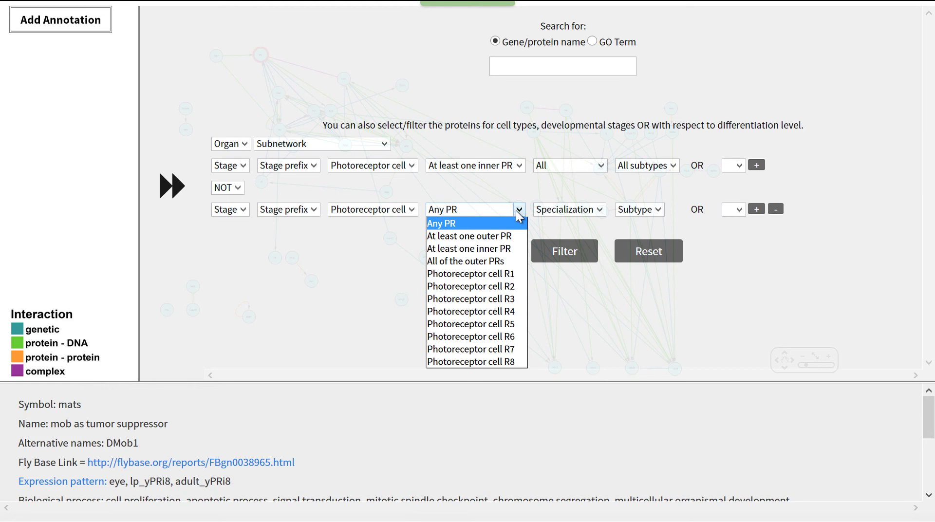
left_click(506, 236)
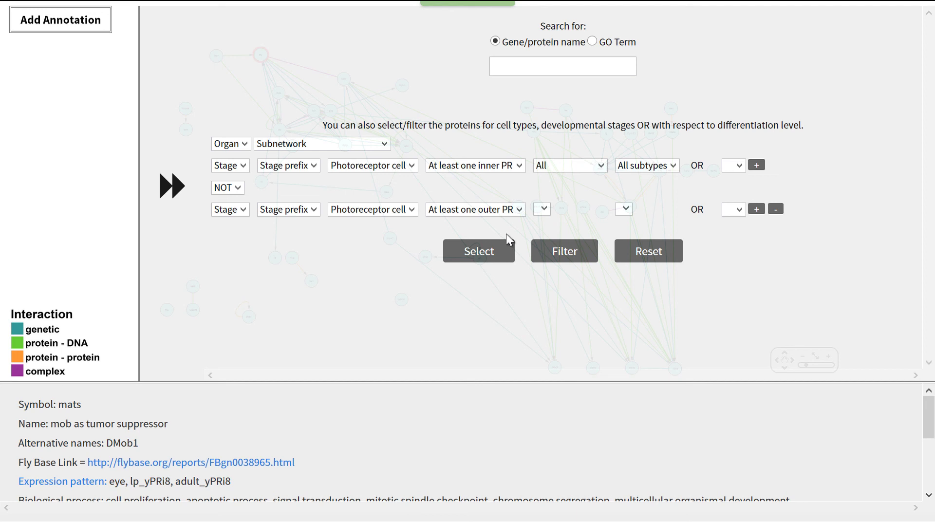
left_click(568, 251)
left_click(176, 187)
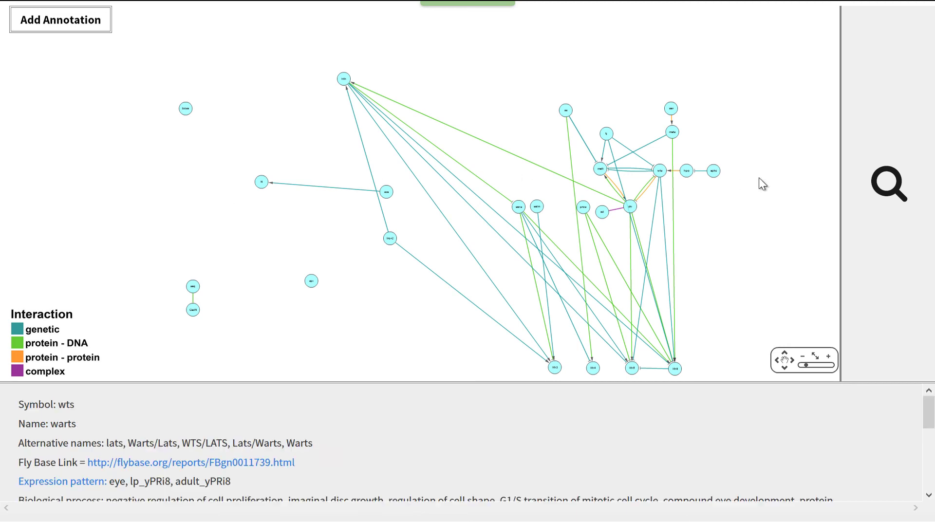
Add an AND condition for all pupa, Photoreceptor cell R7, Yellow subtype, and select the matching genes in the network.
left_click(882, 183)
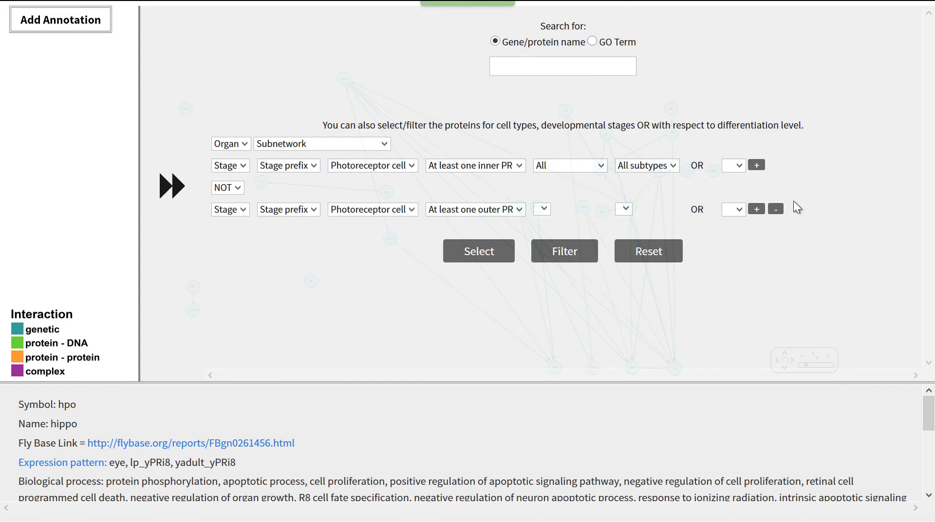
left_click(756, 209)
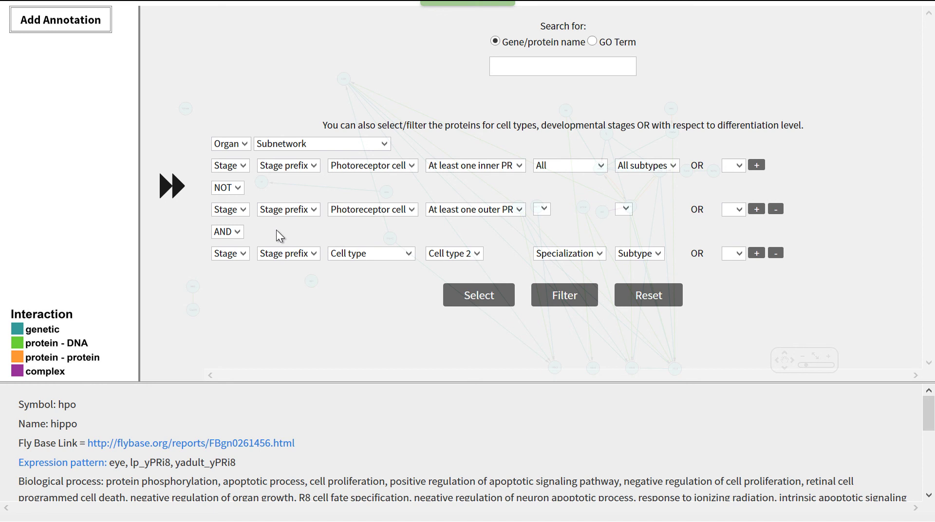
left_click(243, 255)
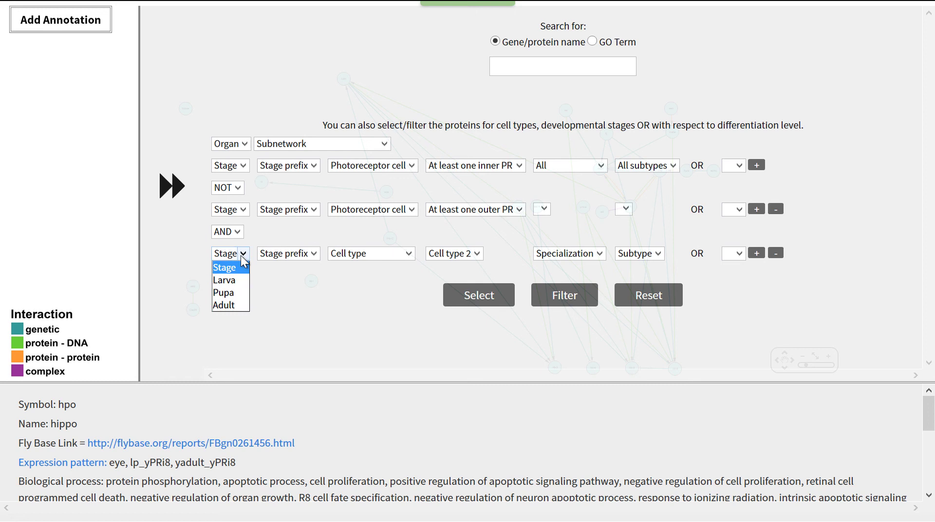
left_click(235, 295)
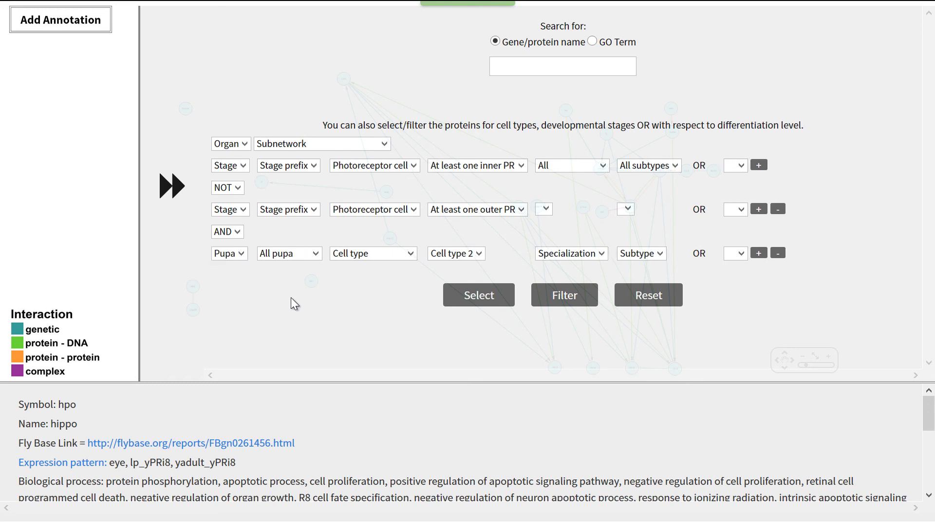
left_click(410, 254)
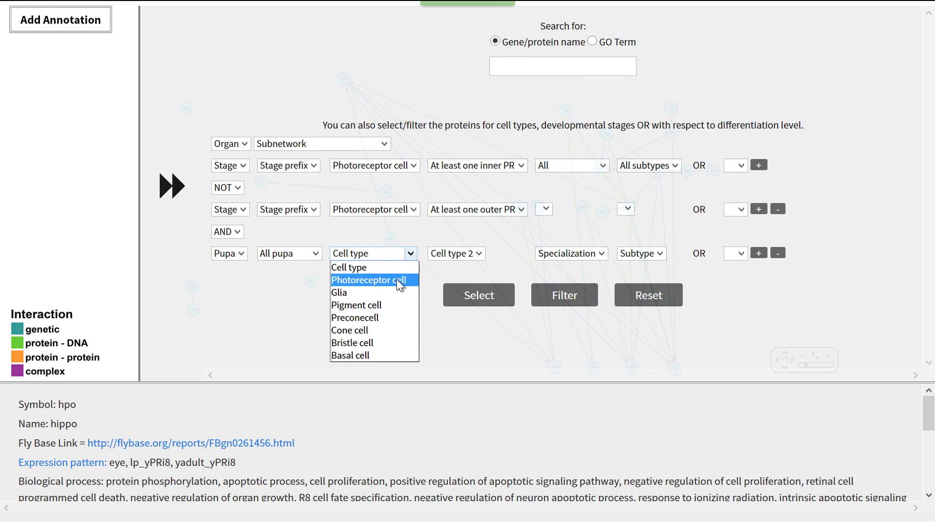
left_click(399, 278)
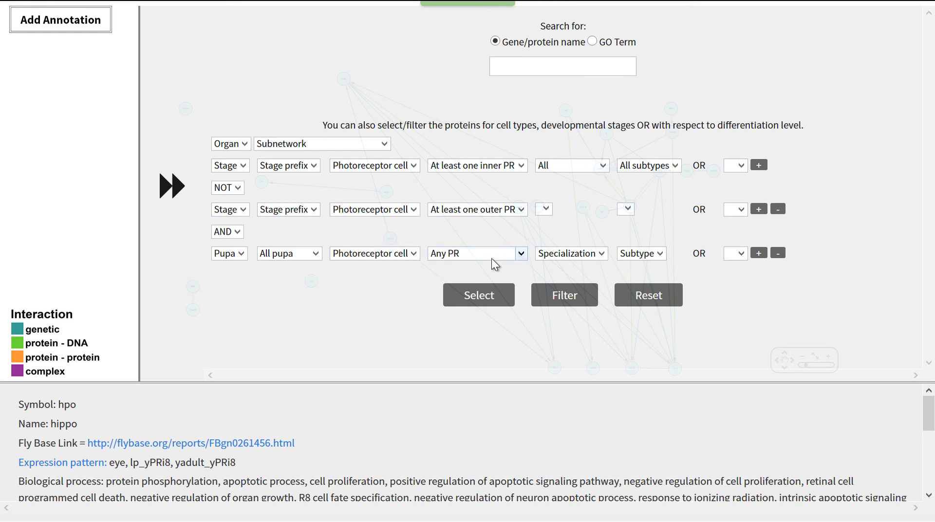
left_click(518, 253)
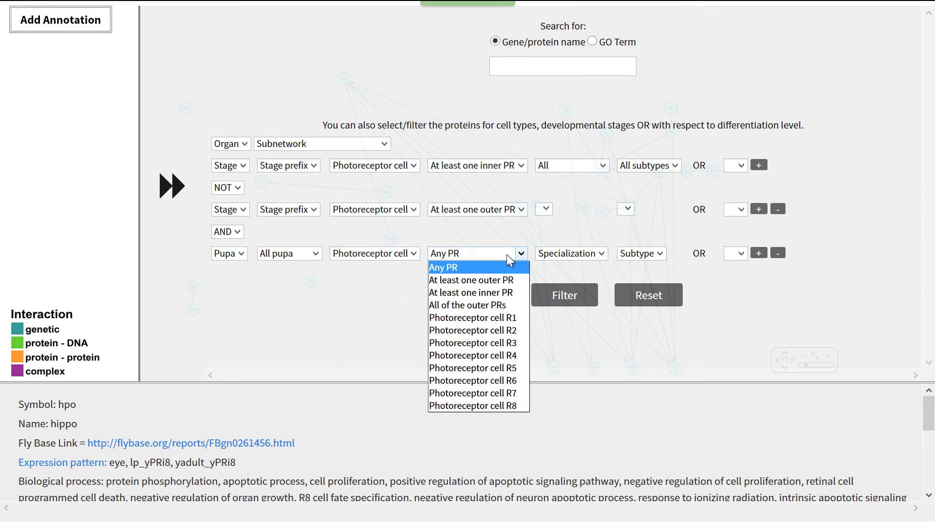
left_click(513, 393)
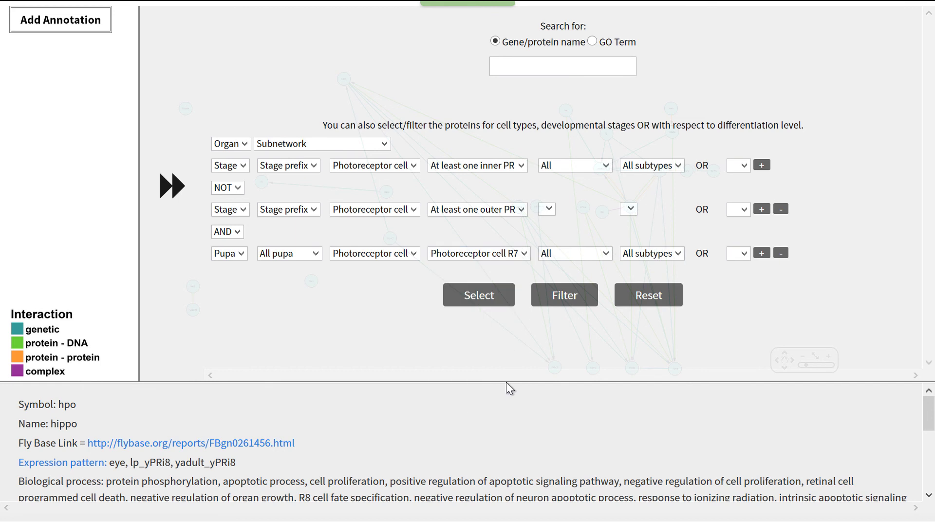
left_click(678, 254)
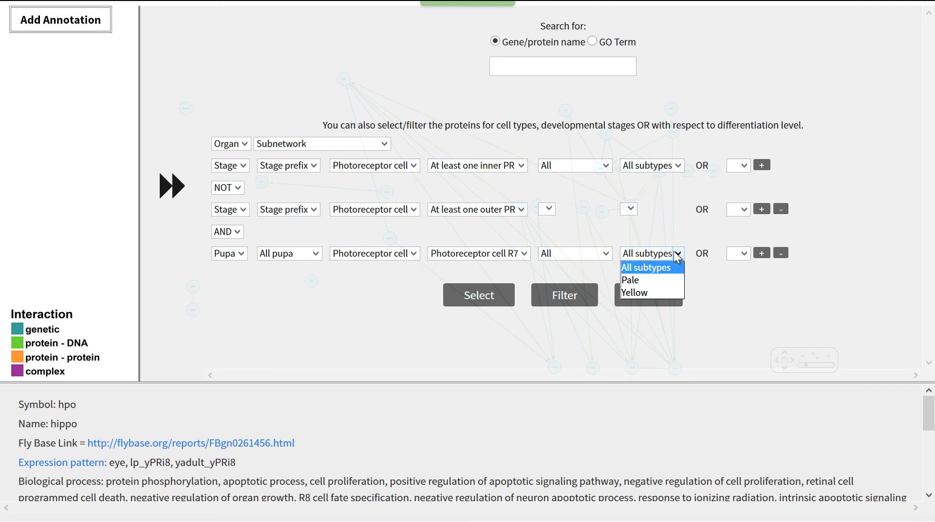
left_click(664, 293)
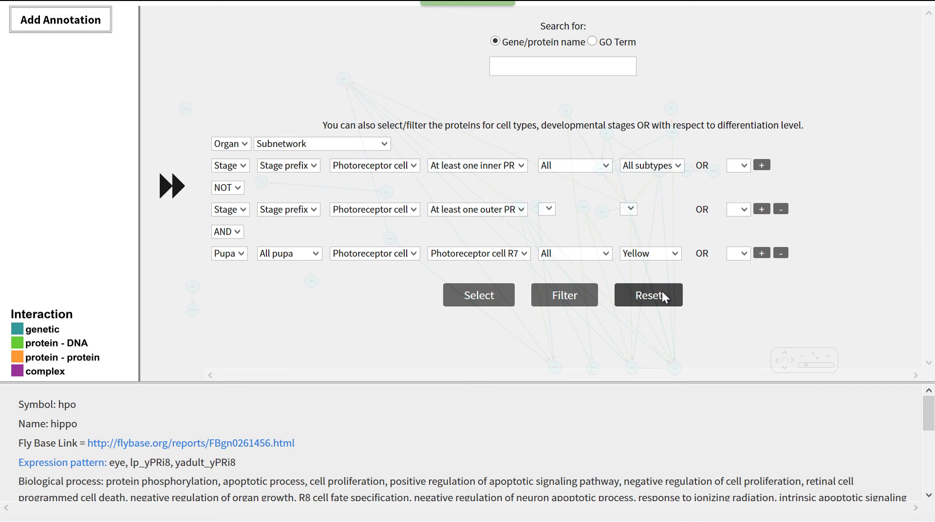
left_click(475, 299)
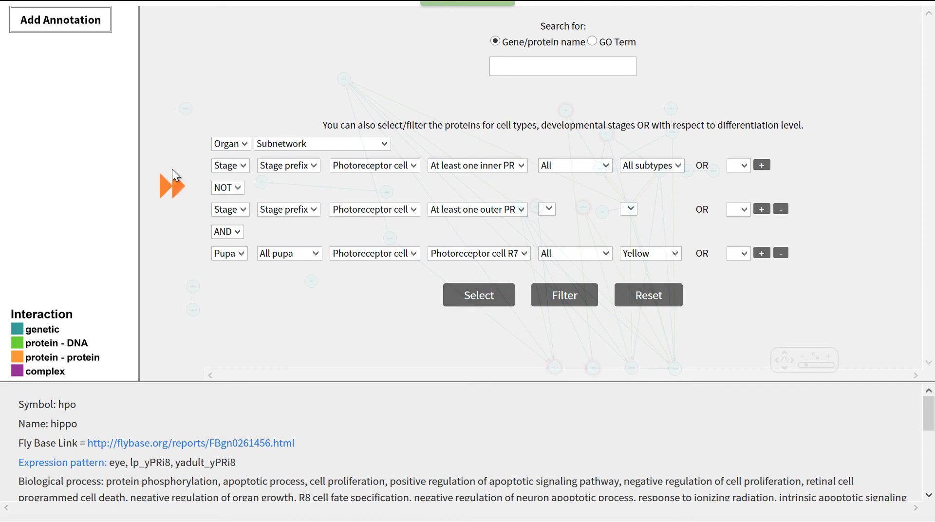
left_click(173, 185)
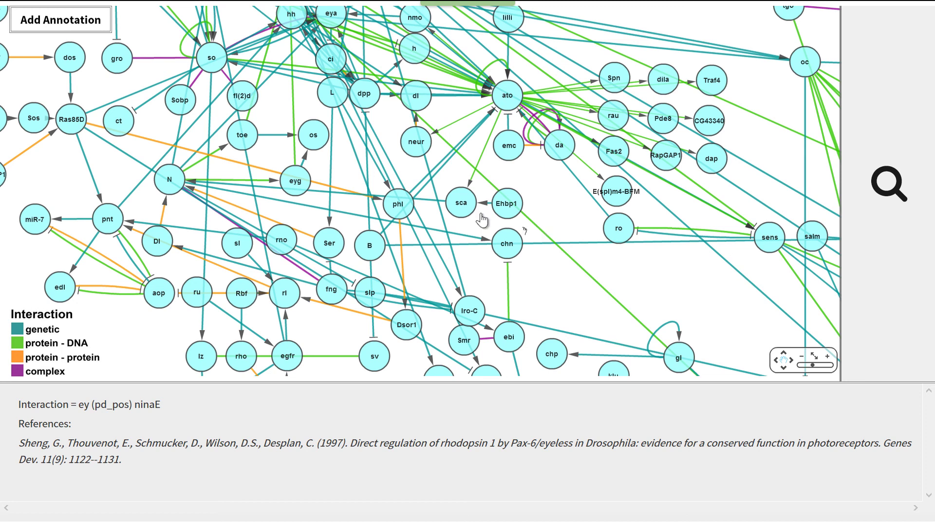
View the details of Sos, then open the annotation form and review its node, expression pattern and interaction fields.
left_click(369, 185)
left_click(34, 118)
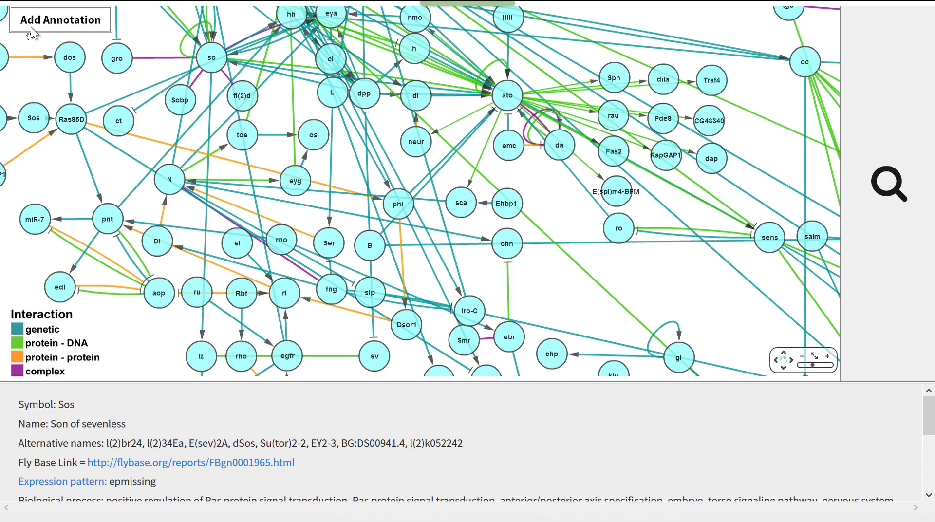
left_click(31, 27)
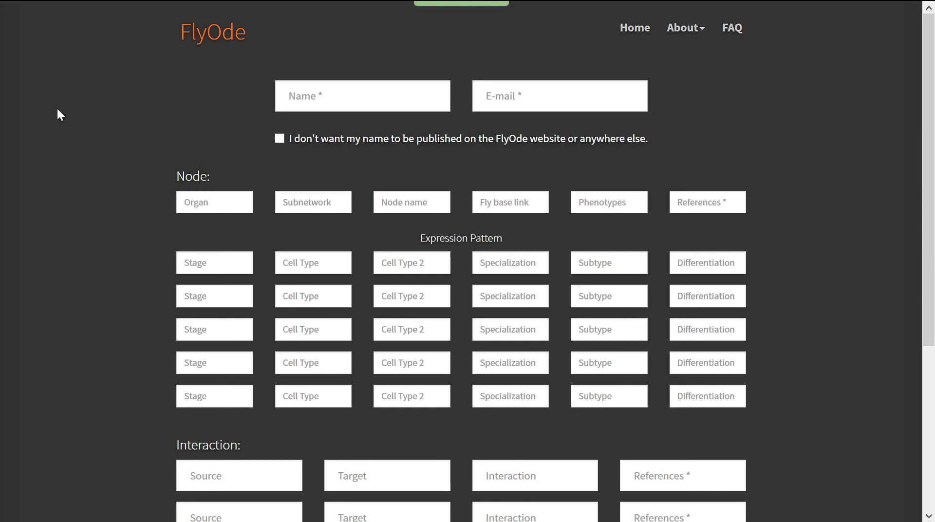
scroll(58, 111, "down", 5)
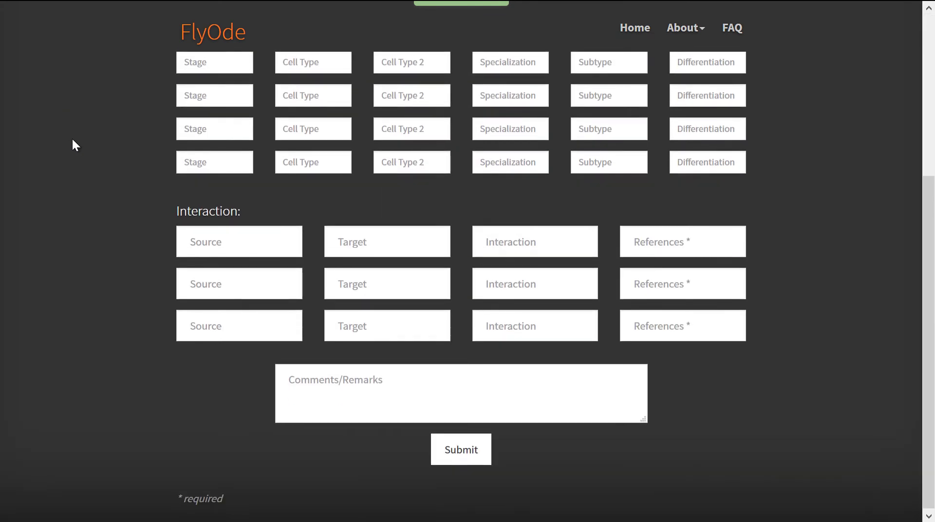